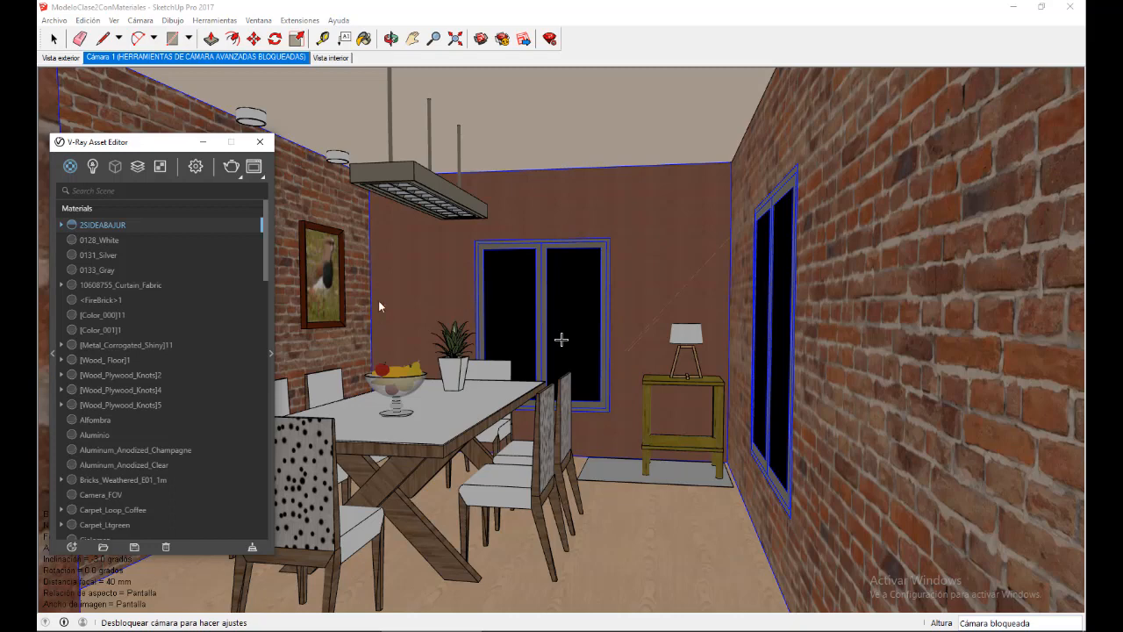
Open the V-Ray render settings and examine the film sensitivity, aperture and shutter speed in the Advanced Camera Parameters.
click(197, 169)
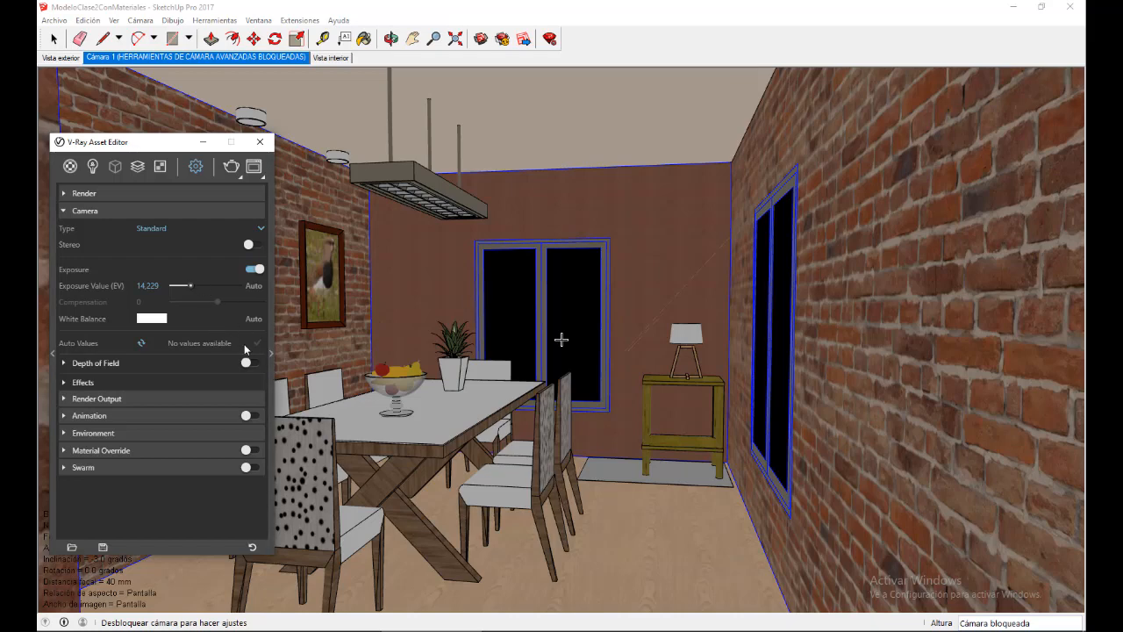
click(272, 356)
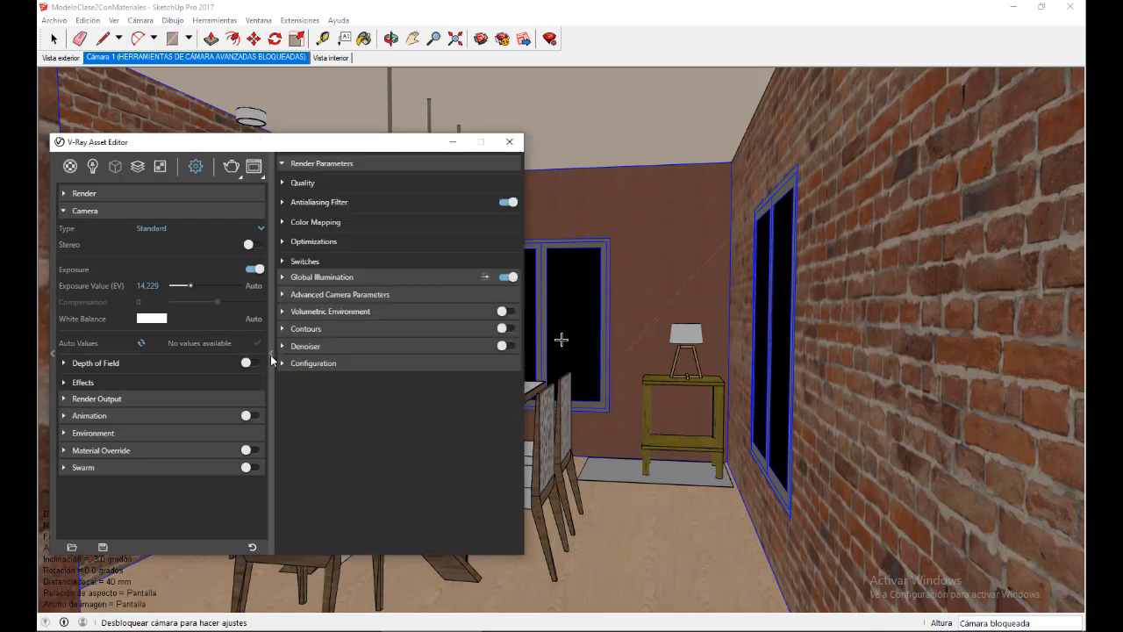
click(350, 296)
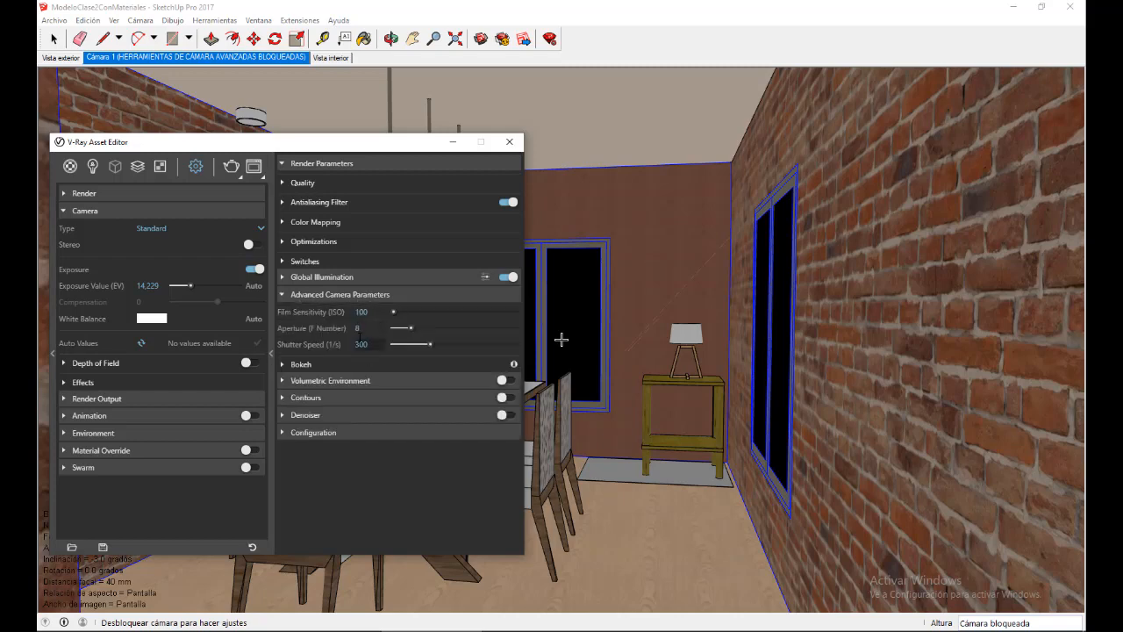
click(273, 355)
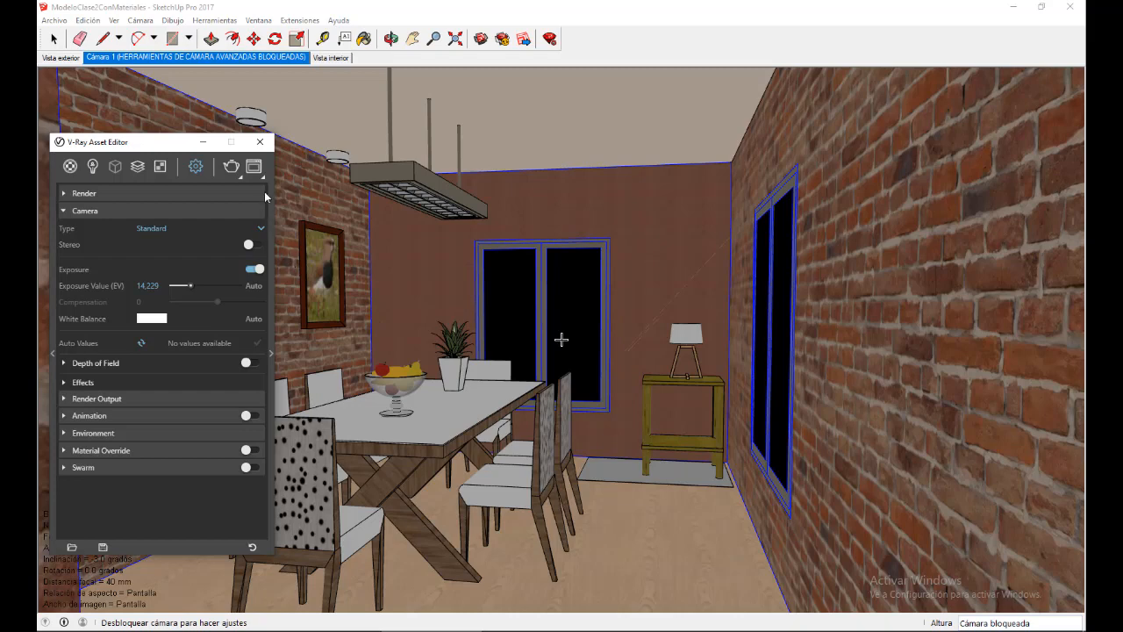
Enable automatic exposure value and compare the Original render with the automatic, compensation 0 render in the frame buffer history.
click(254, 167)
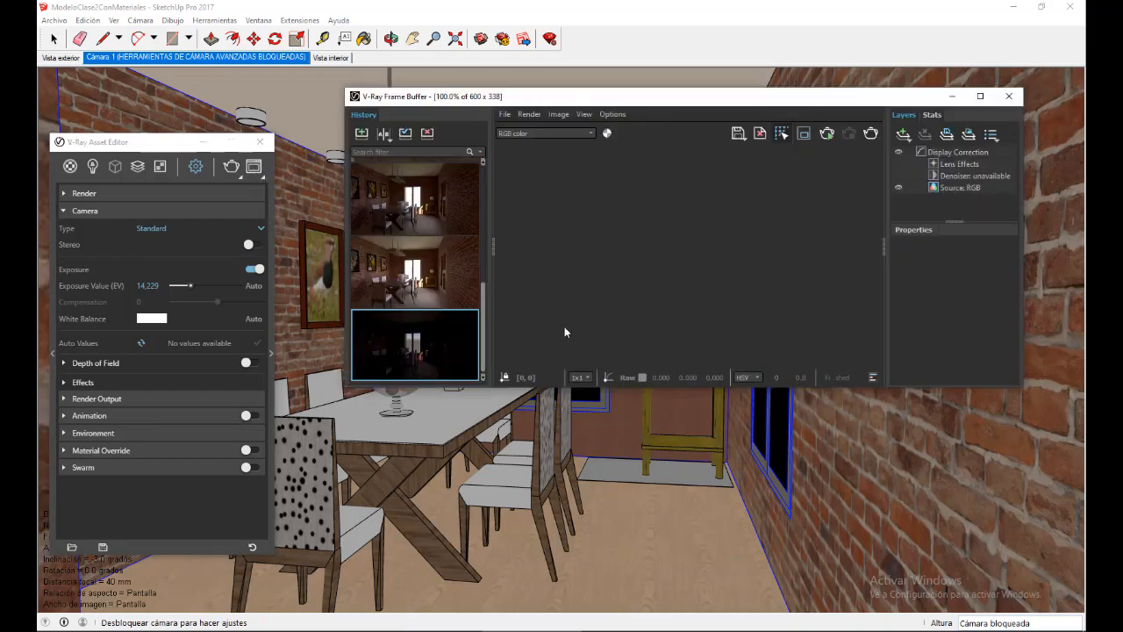
double_click(413, 342)
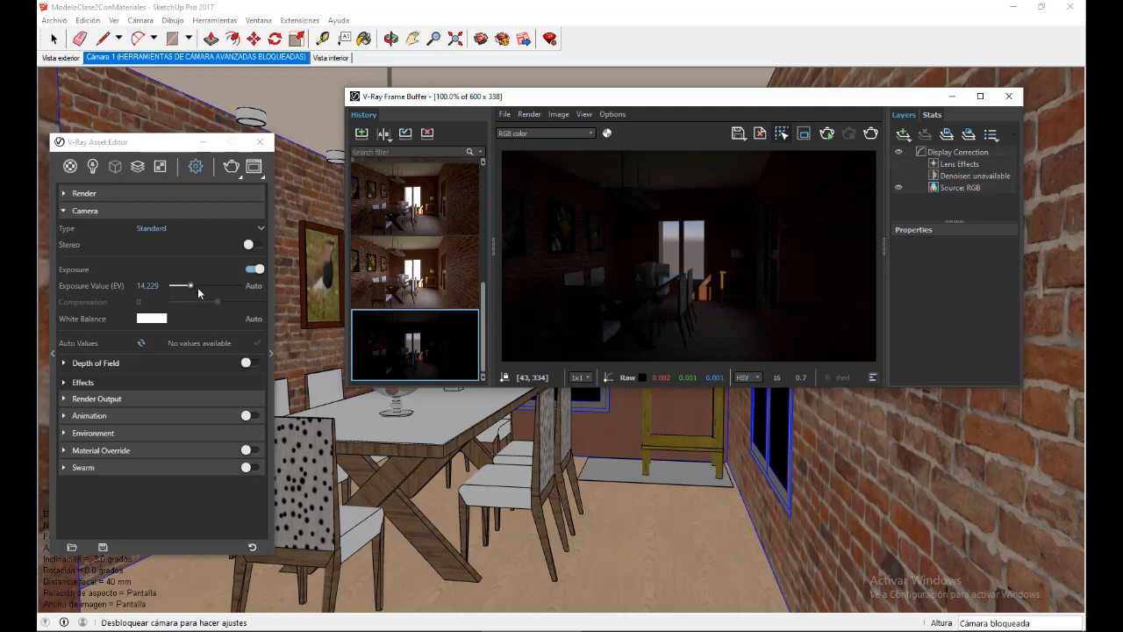
click(254, 286)
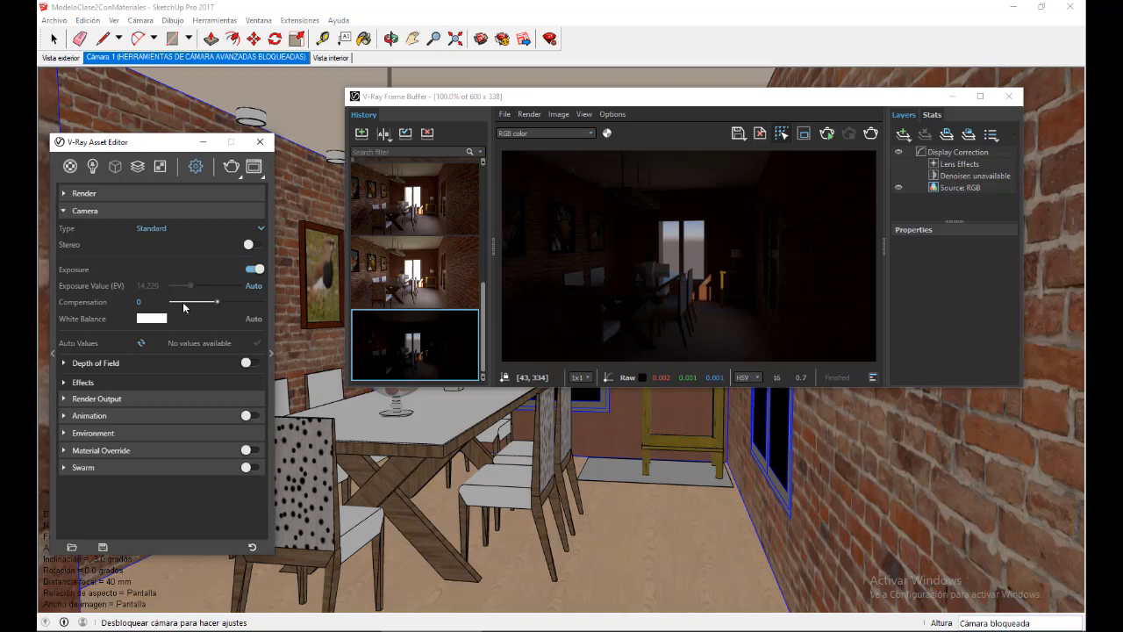
double_click(413, 279)
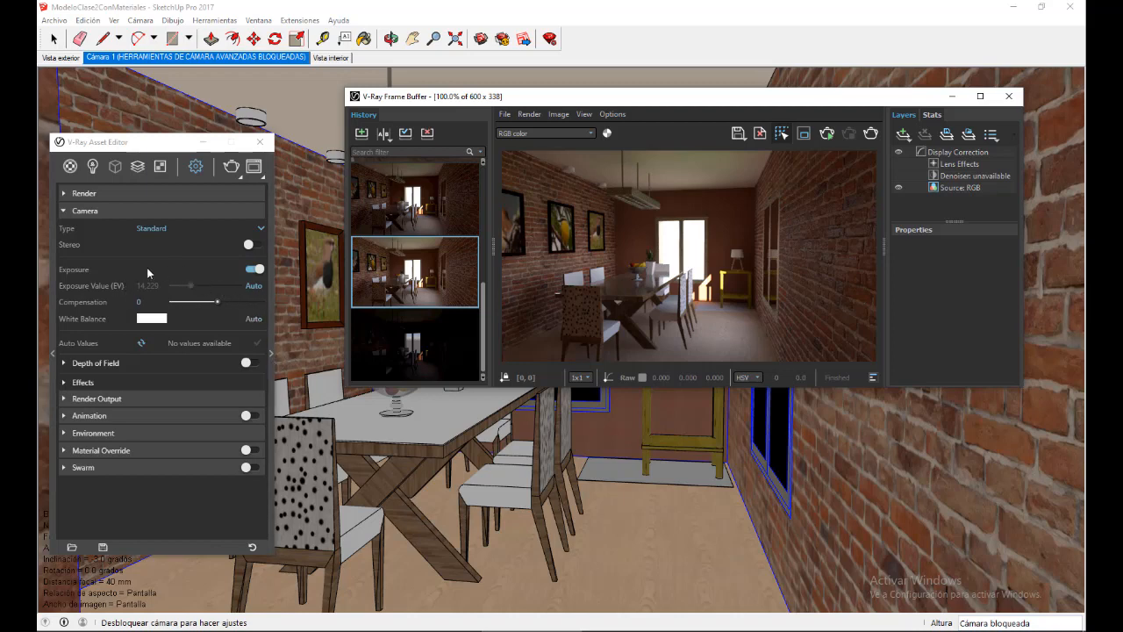
Check the film sensitivity, aperture and shutter speed parameters with automatic exposure enabled, reading the shutter speed description.
click(271, 354)
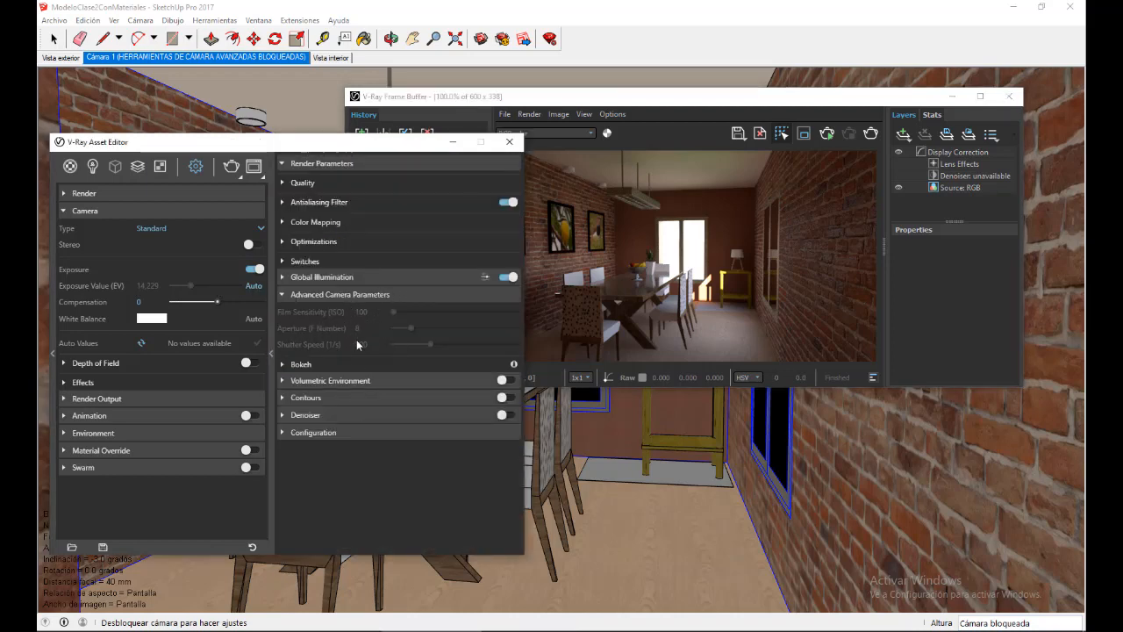
mouse_move(344, 348)
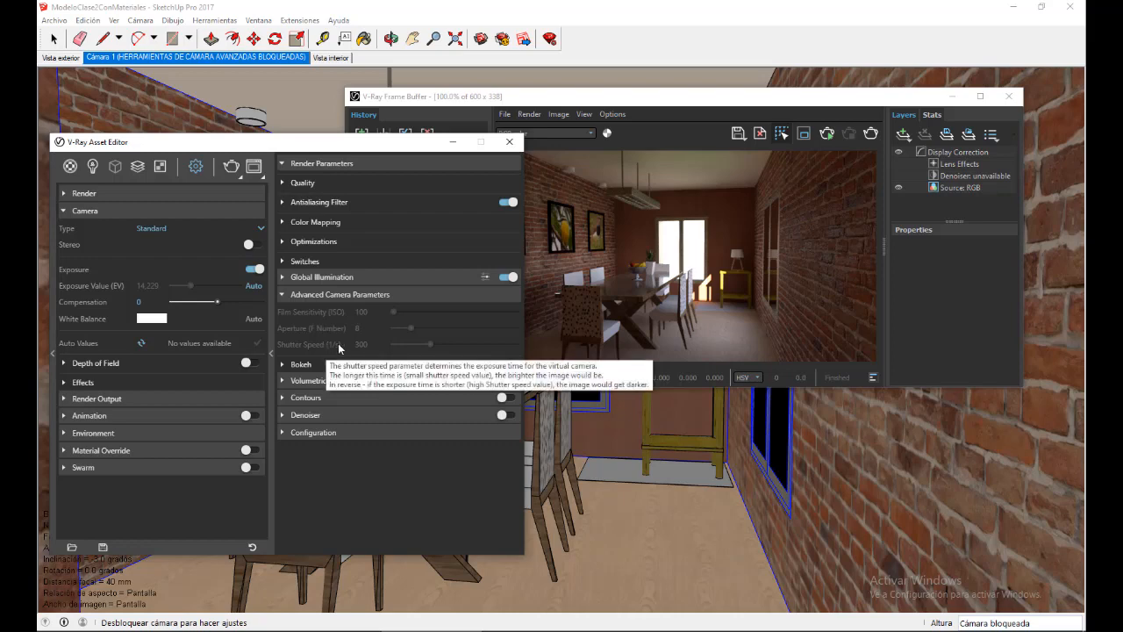
click(272, 353)
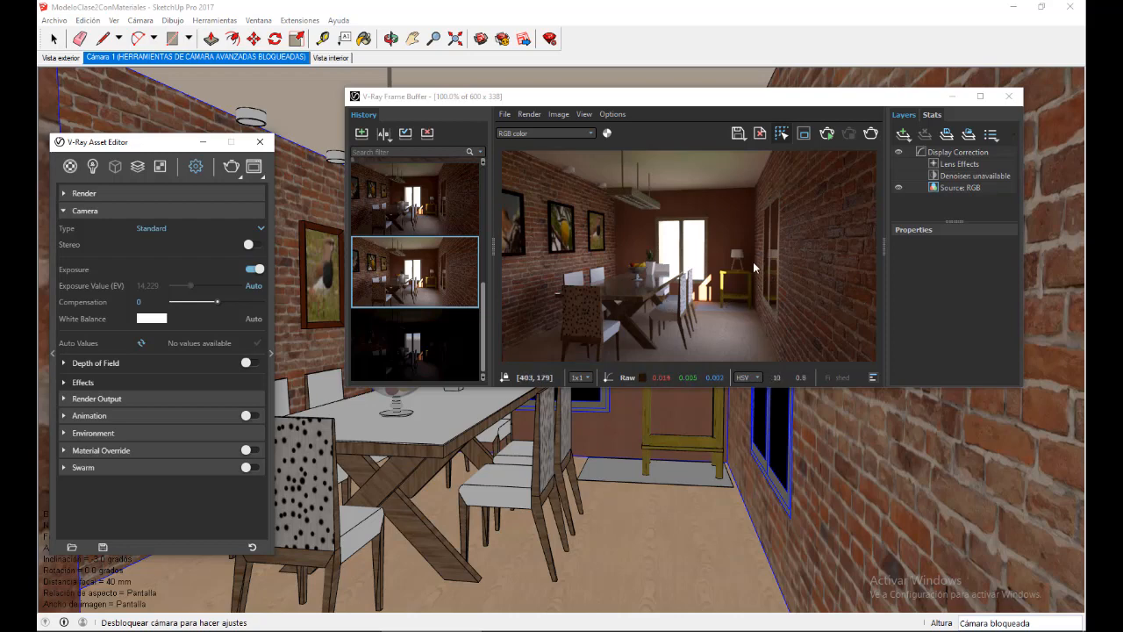
Toggle automatic exposure off and back on, set the exposure compensation to -1 and load the matching compensation -1 render.
click(254, 286)
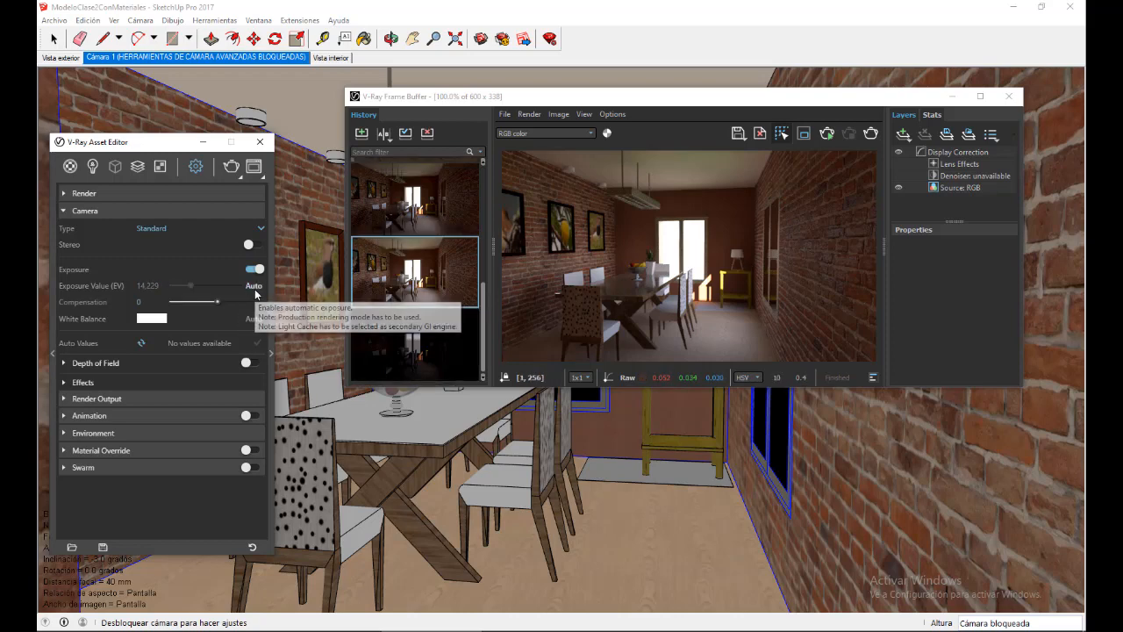
click(253, 287)
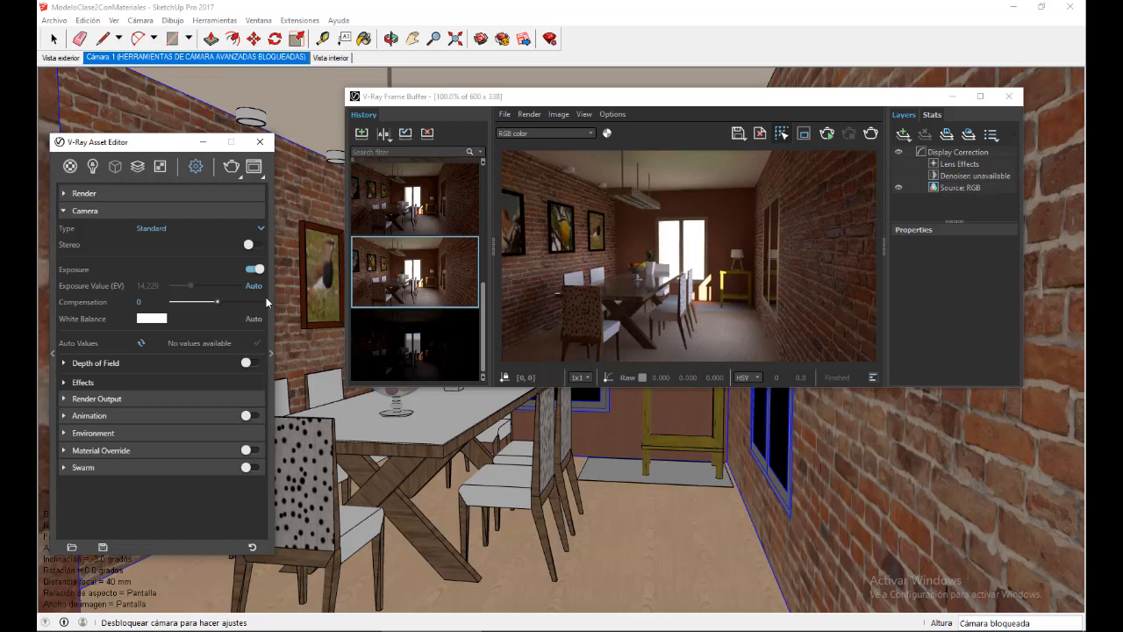
drag(216, 302, 173, 302)
double_click(421, 210)
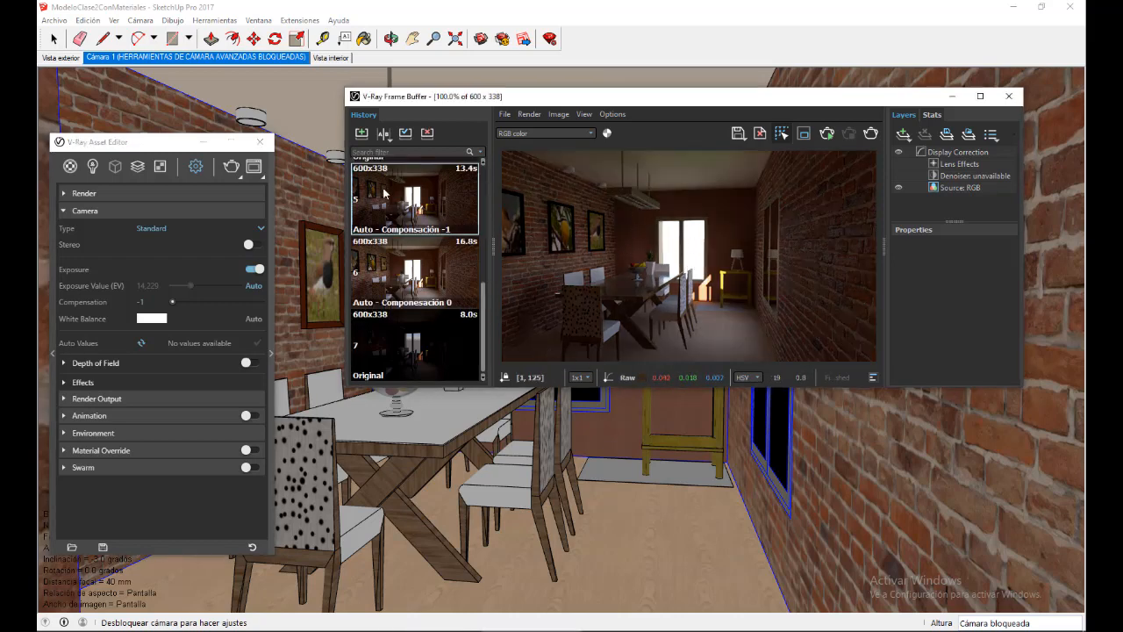
Compare the compensation -1 and compensation 0 renders side by side with the A/B divider, then end the comparison.
click(382, 137)
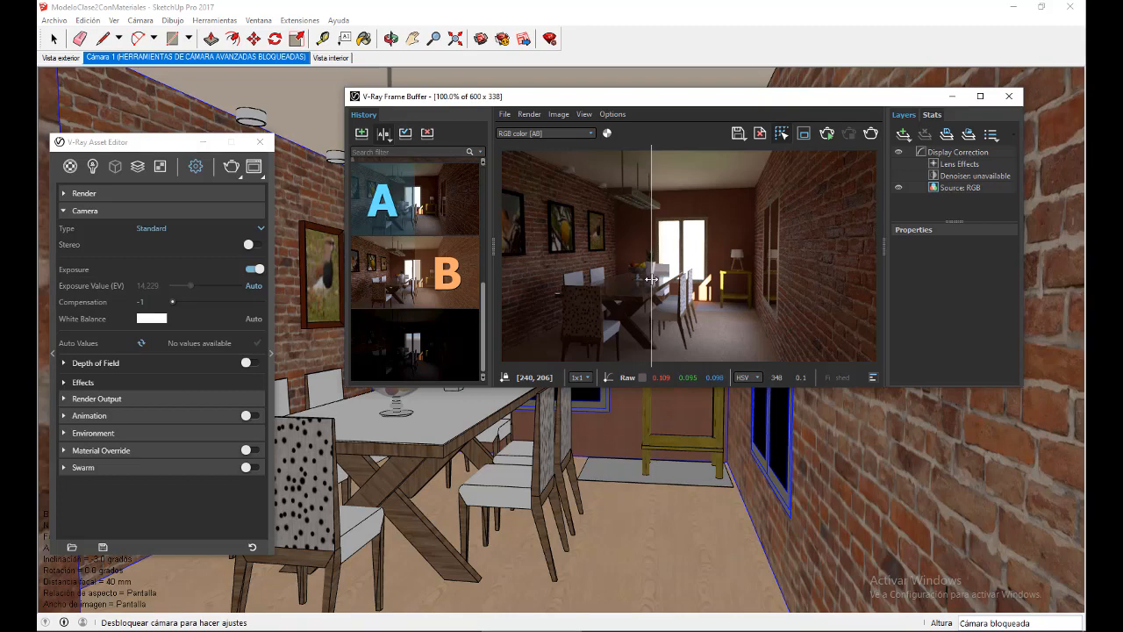
drag(651, 279, 663, 279)
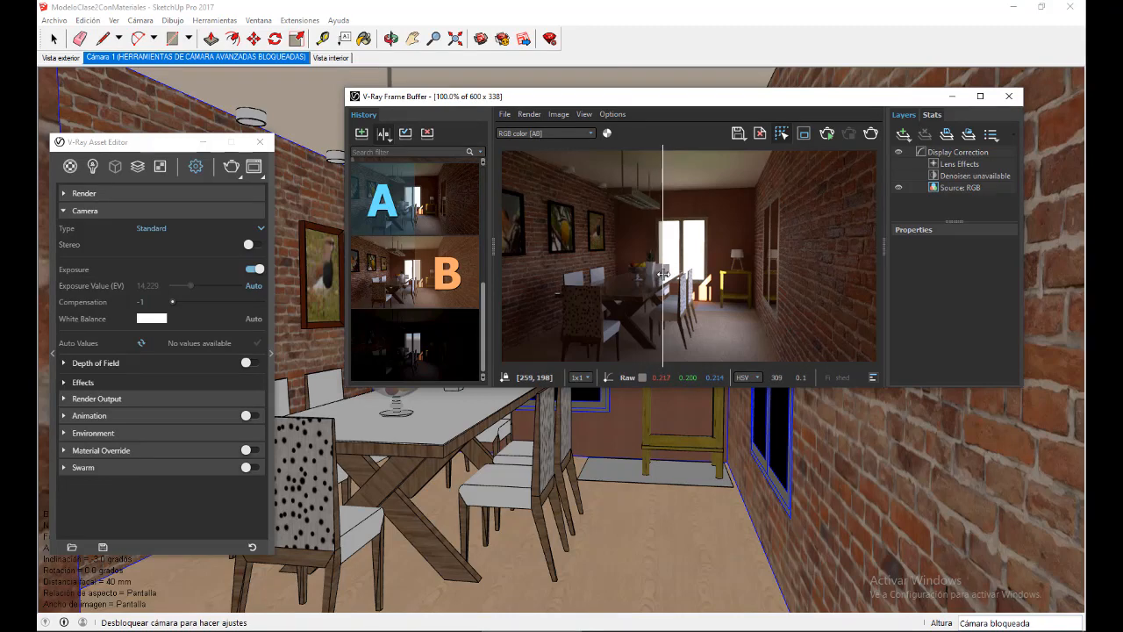
drag(662, 274, 687, 275)
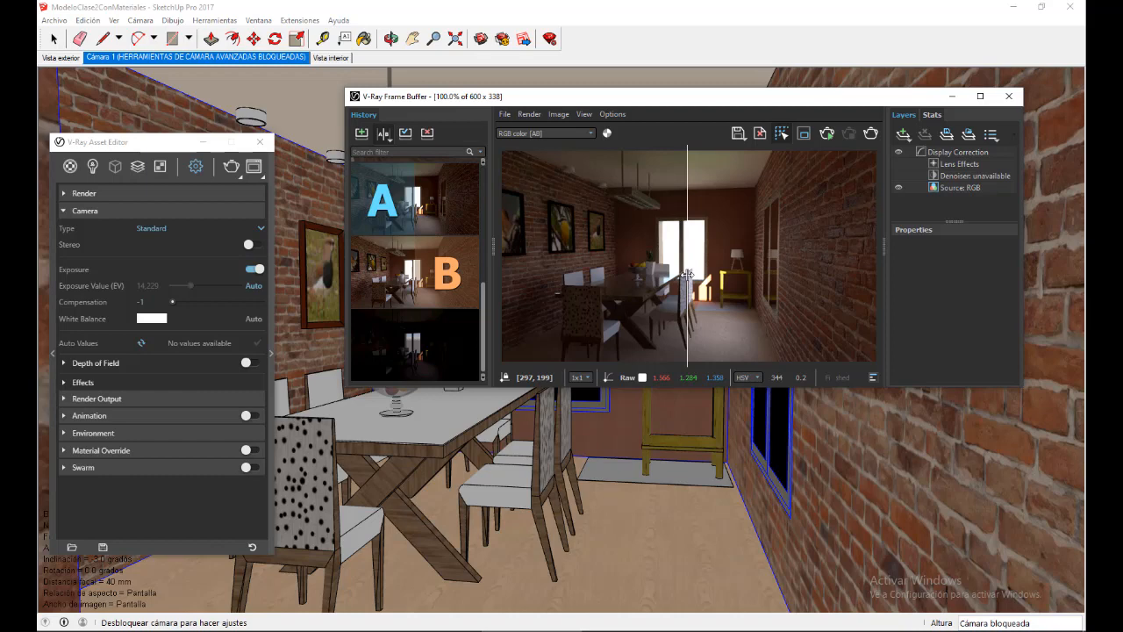
mouse_move(687, 275)
mouse_down()
mouse_move(595, 276)
mouse_move(768, 279)
mouse_move(599, 279)
mouse_move(675, 279)
mouse_up()
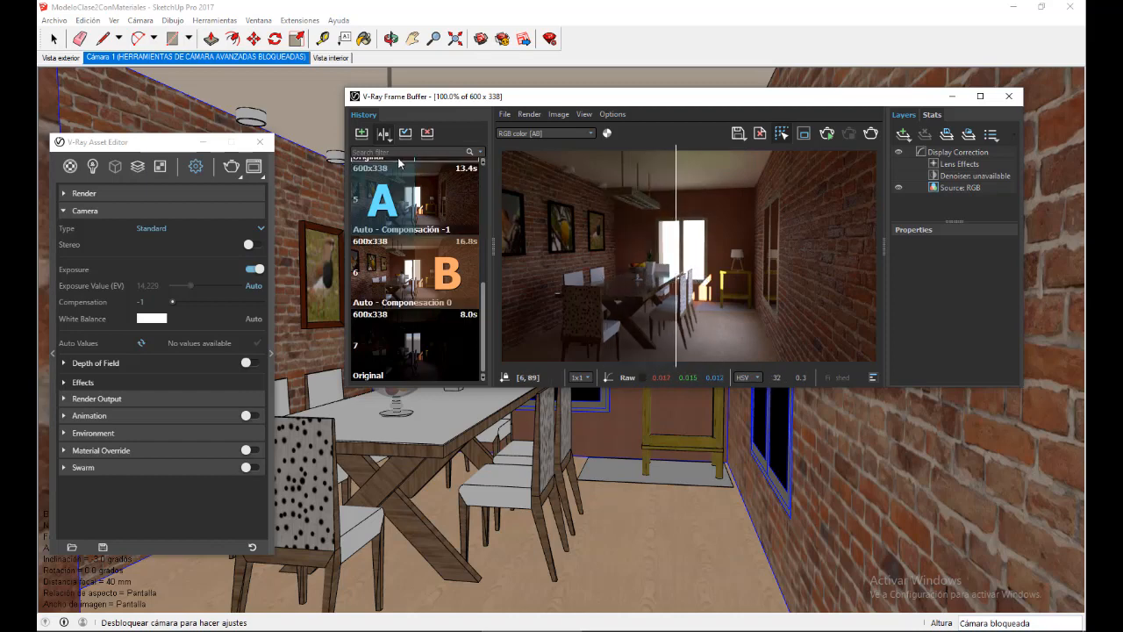
click(385, 135)
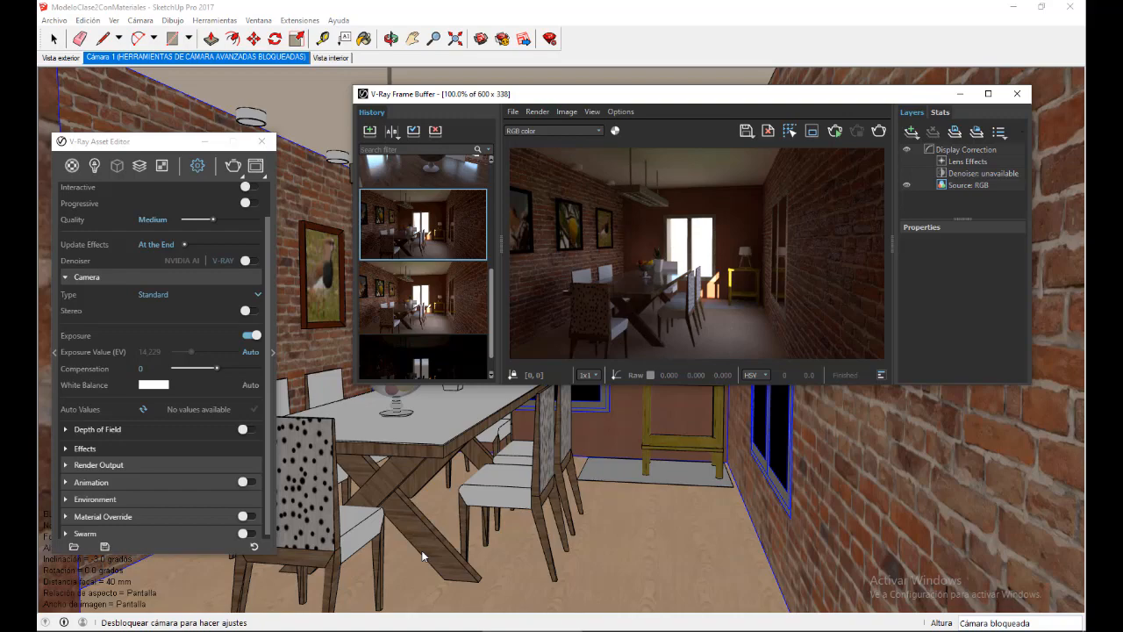
Switch to the Vista interior scene and review its Advanced Camera Parameters.
click(331, 58)
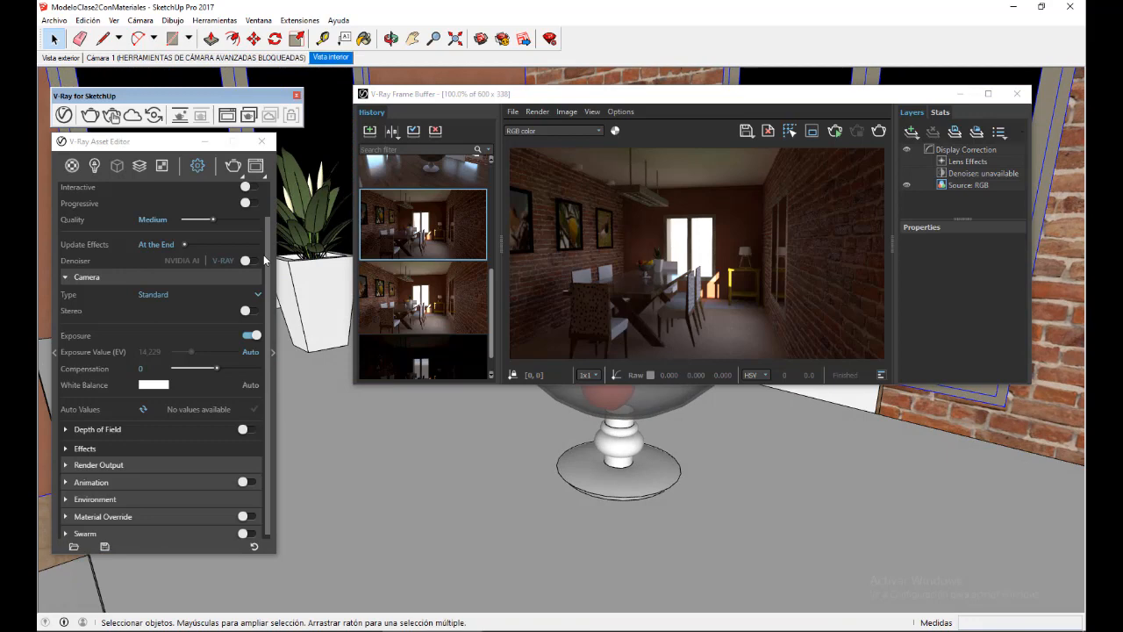
click(272, 356)
click(284, 386)
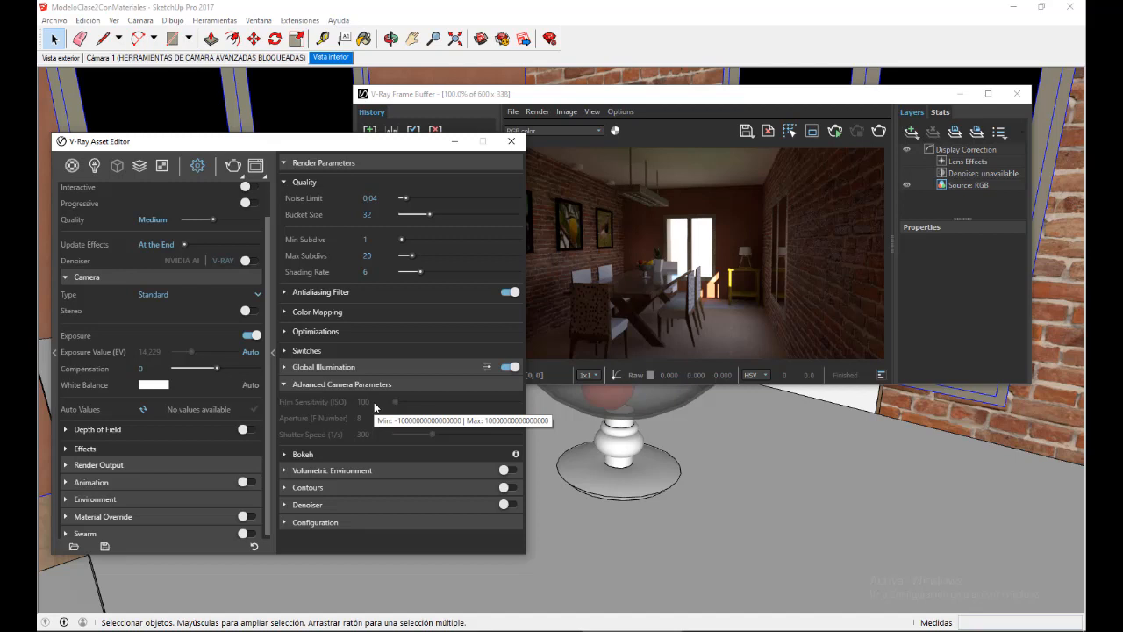
click(273, 354)
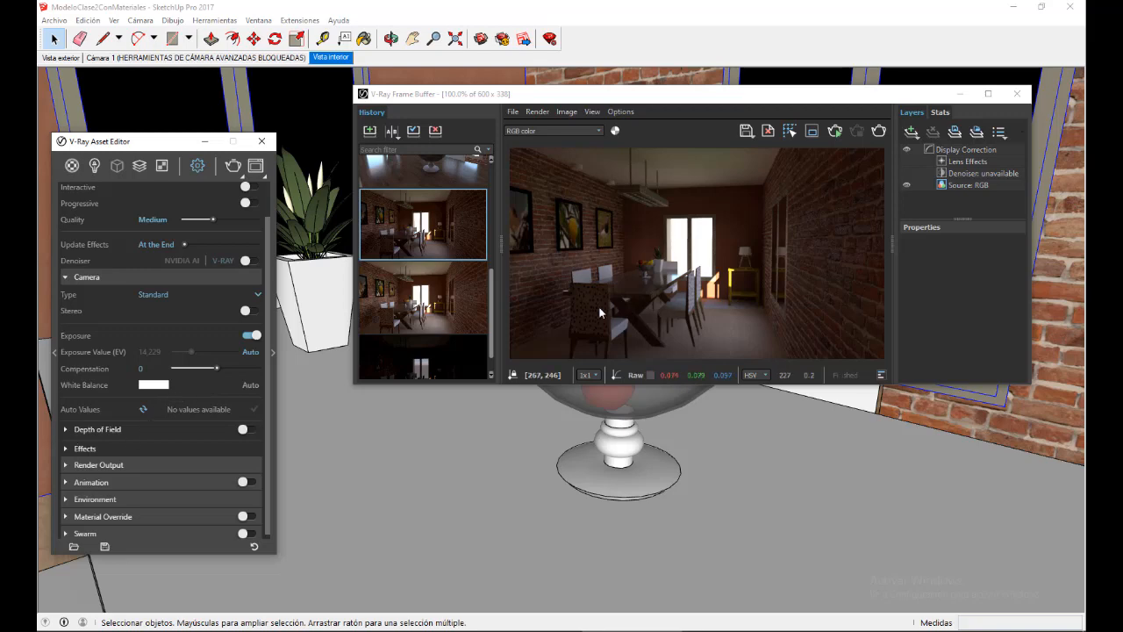
Enable Depth of Field, show its settings, and compare the fruit bowl render with the Defocus 0.3 default-focus render from the history.
scroll(492, 312, up, 3)
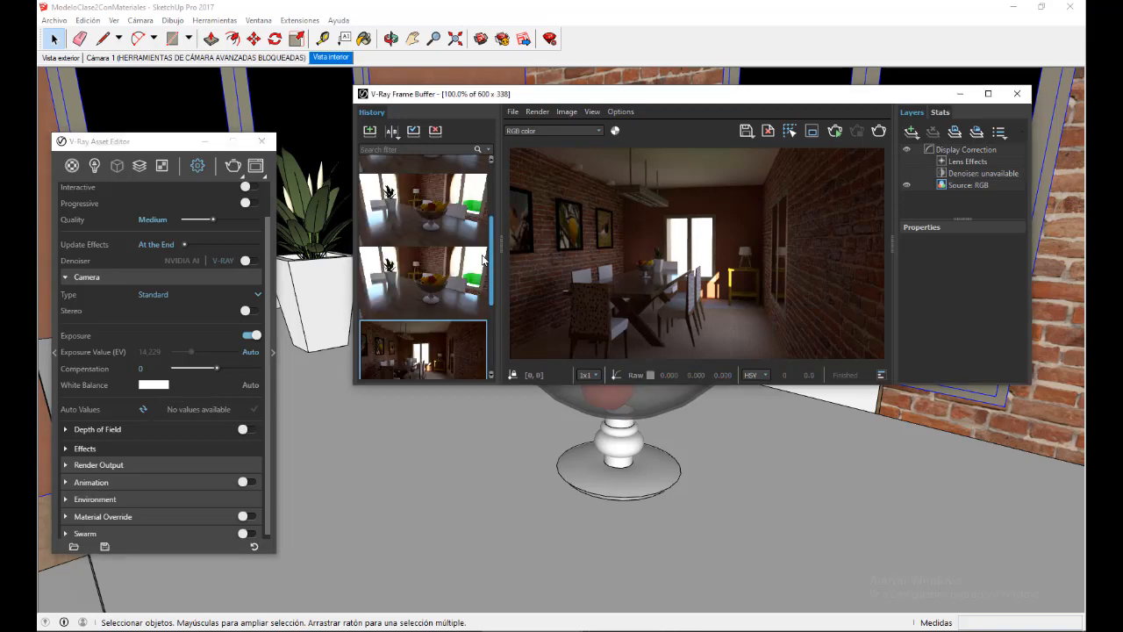
double_click(408, 291)
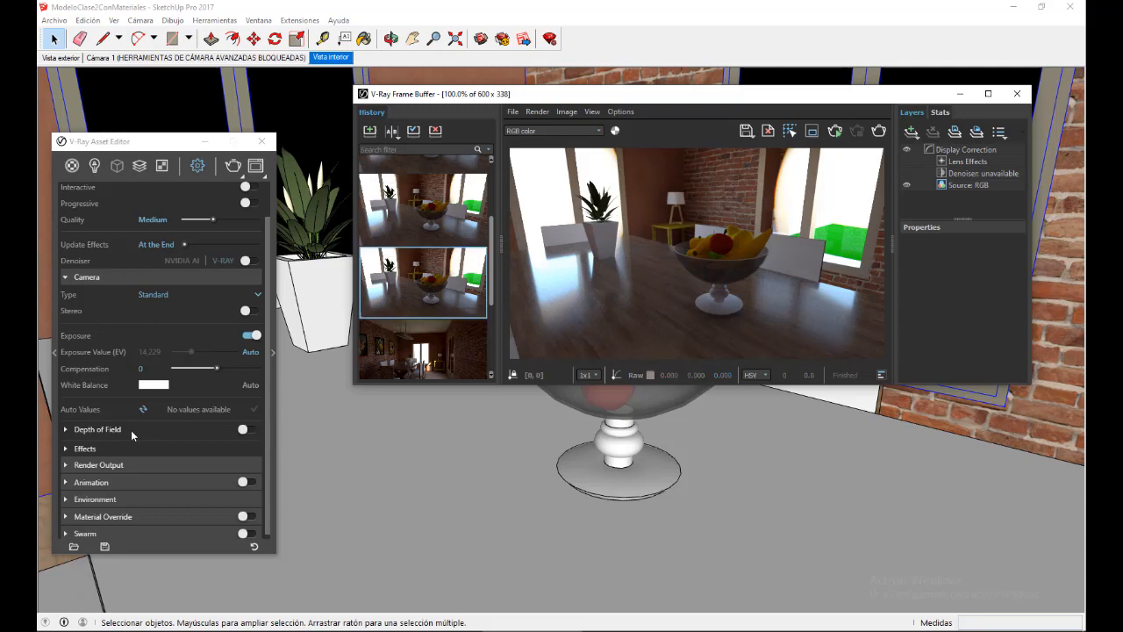
click(248, 430)
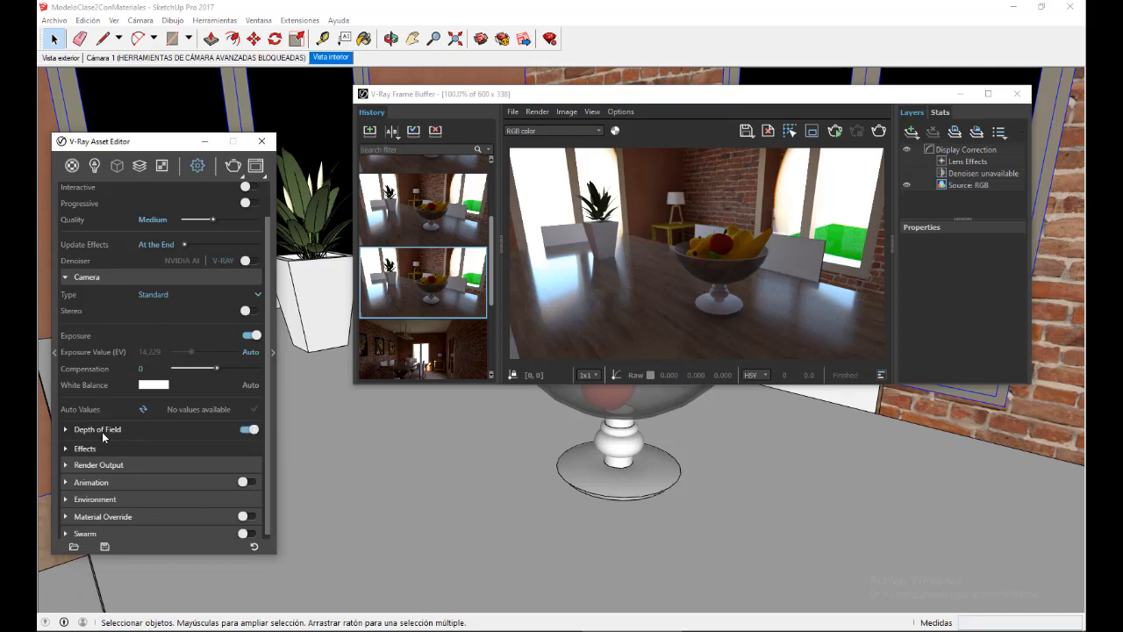
click(66, 430)
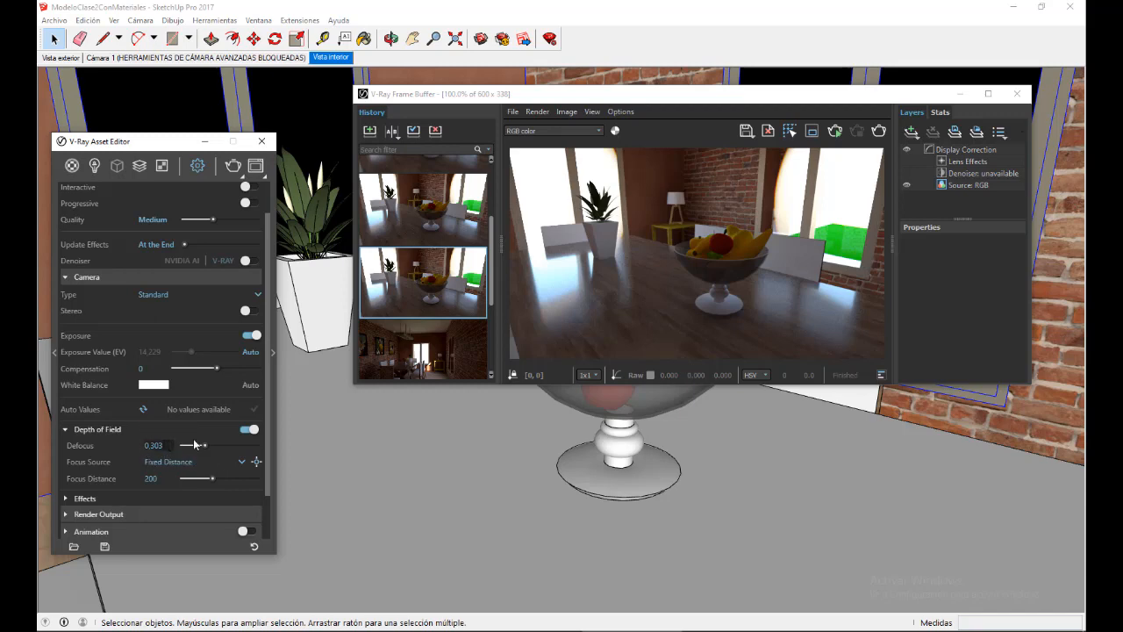
click(388, 220)
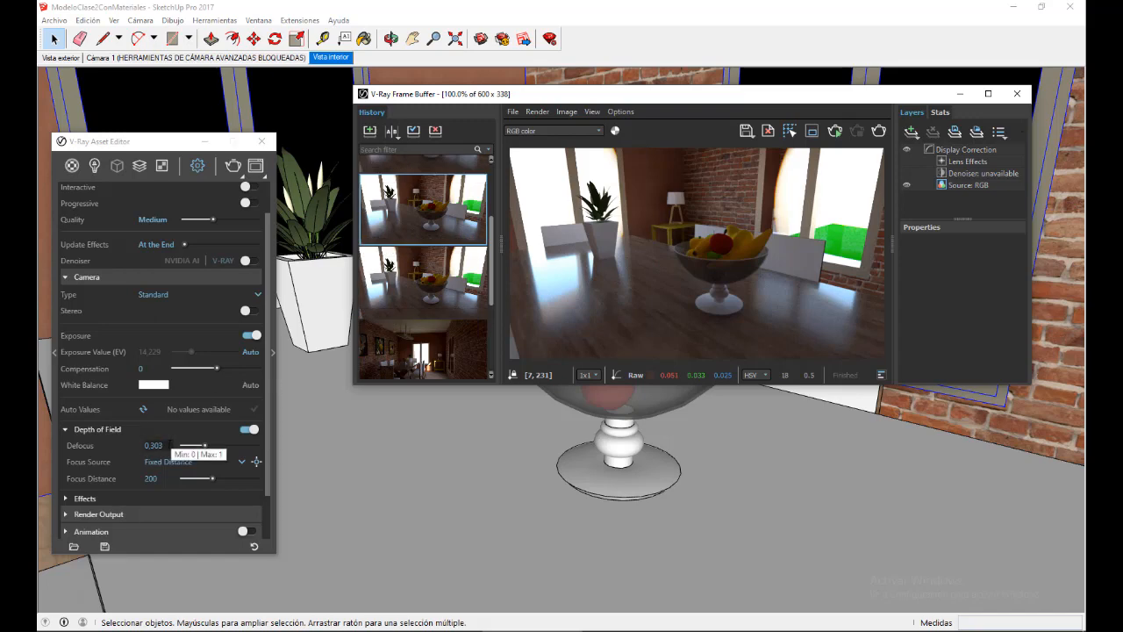
Show the advanced camera parameters and set the depth of field Defocus to 0.5.
click(273, 353)
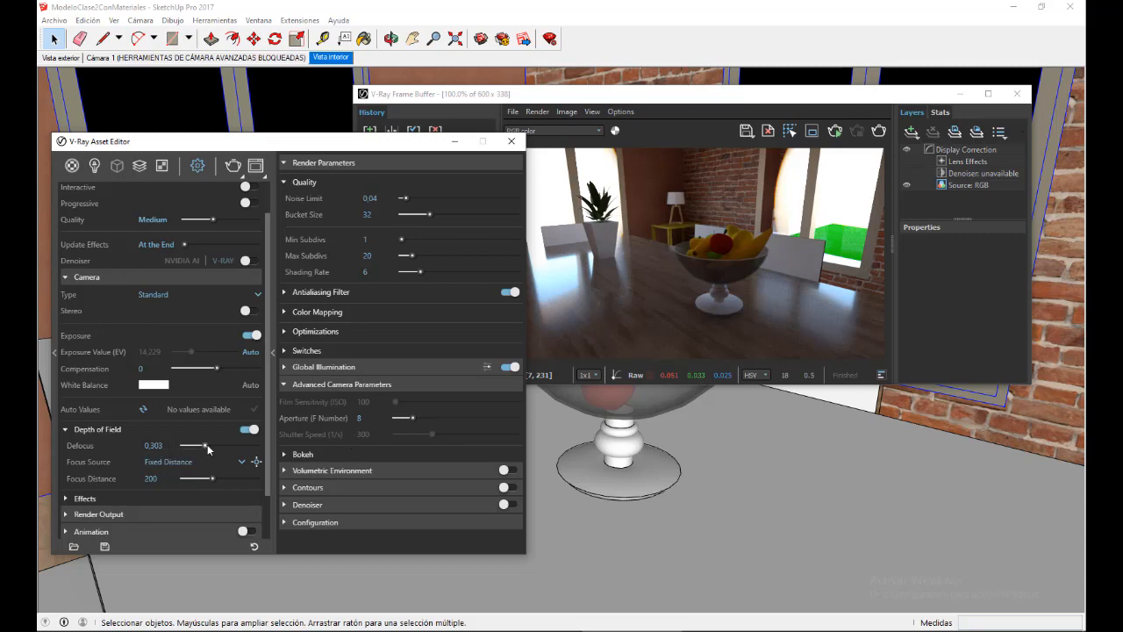
drag(206, 445, 212, 445)
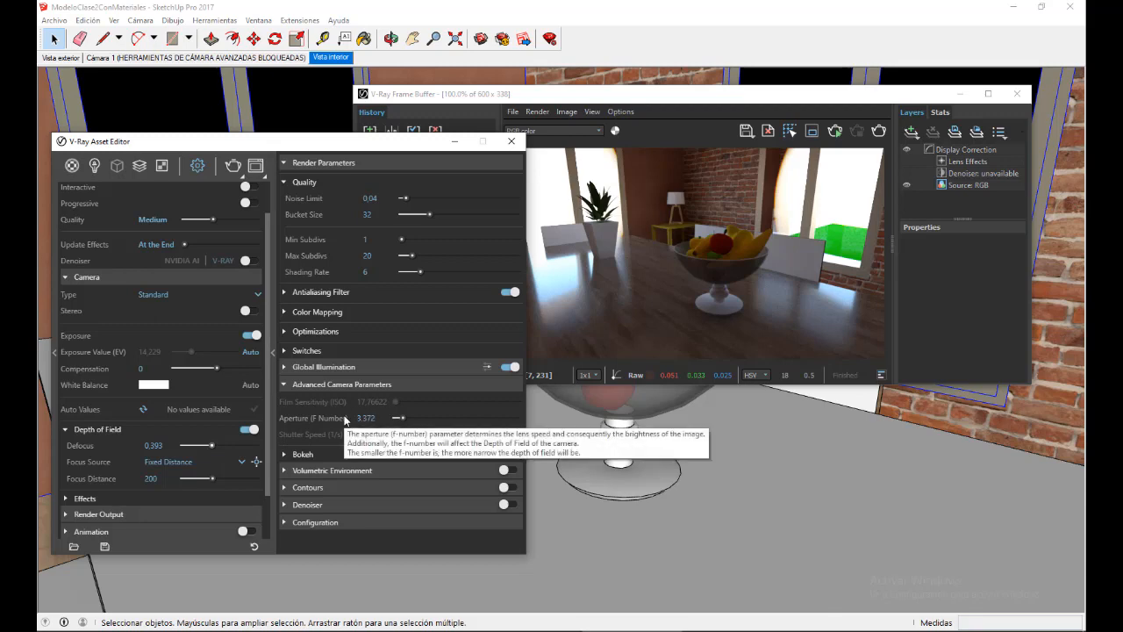
click(375, 417)
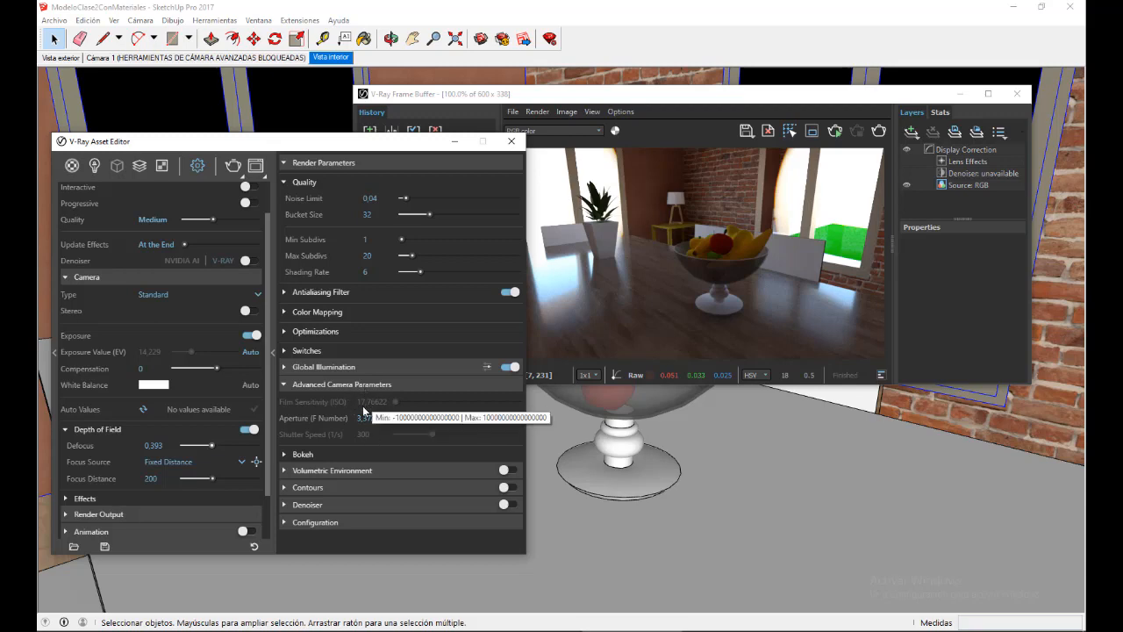
drag(164, 445, 150, 446)
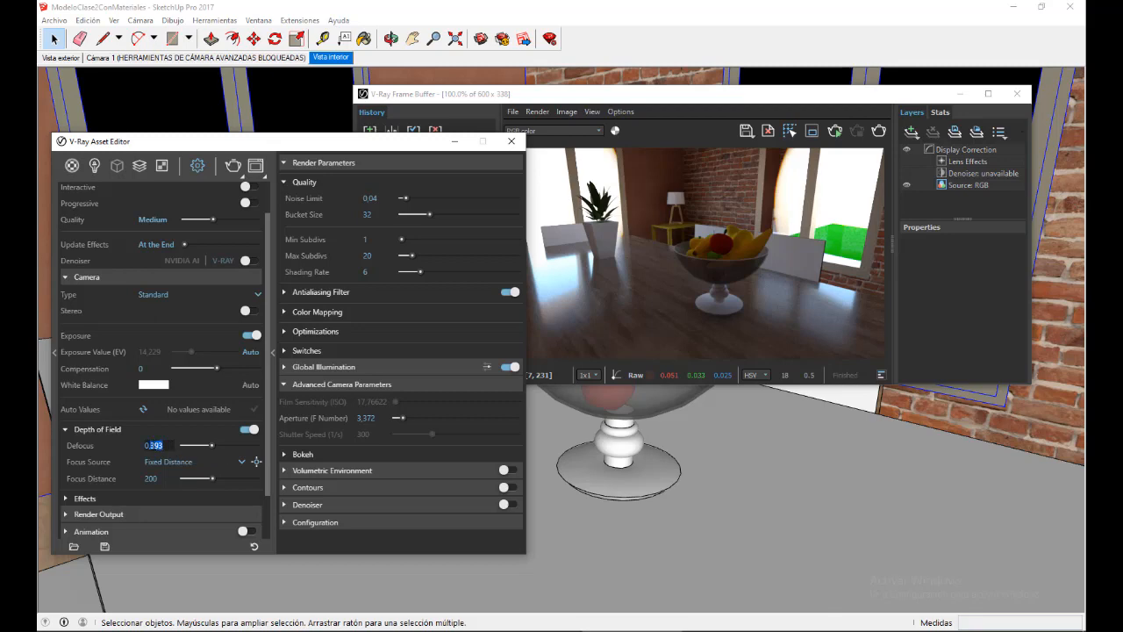
text(.5)
key(Return)
Load the "Defocus 0.5 - Foco por defecto" render from the frame buffer history to examine the blur.
click(507, 95)
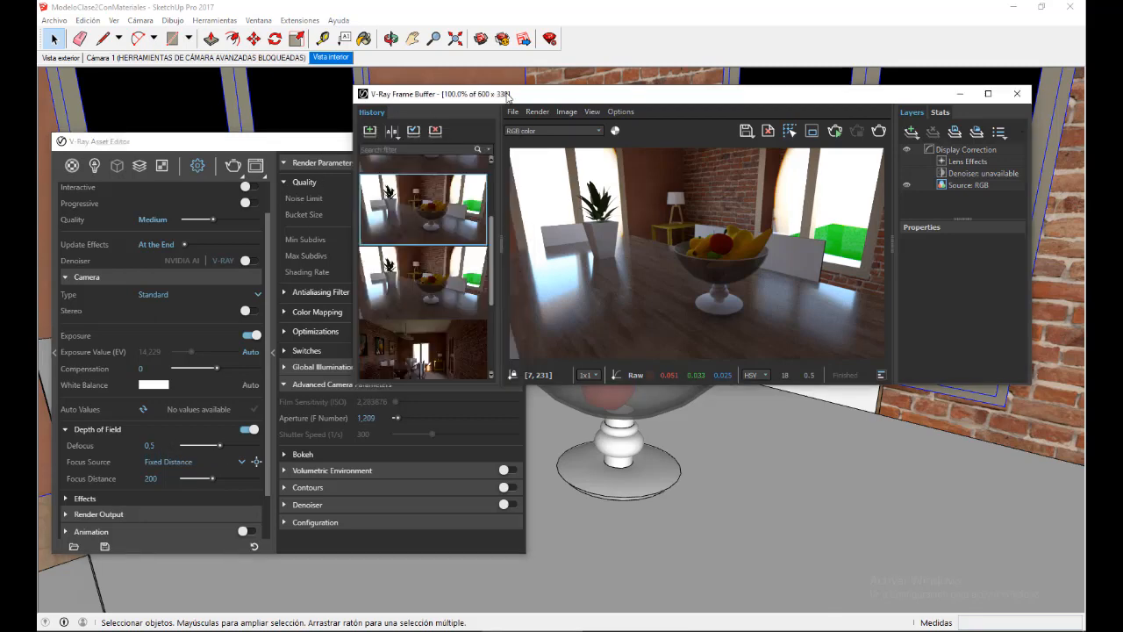
drag(492, 237, 491, 204)
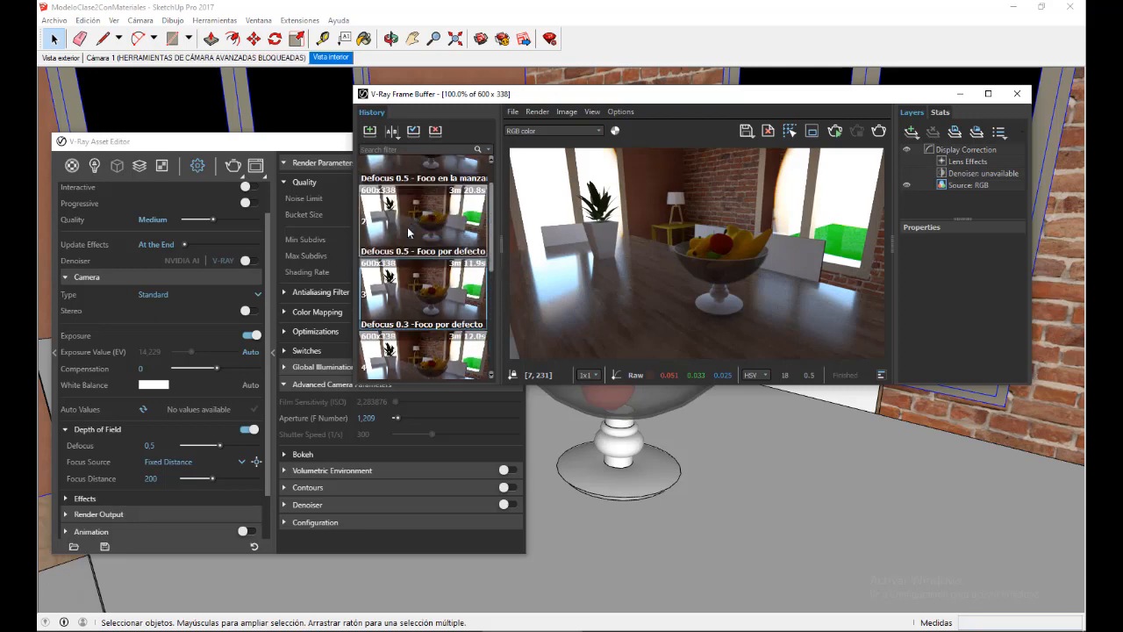
double_click(408, 232)
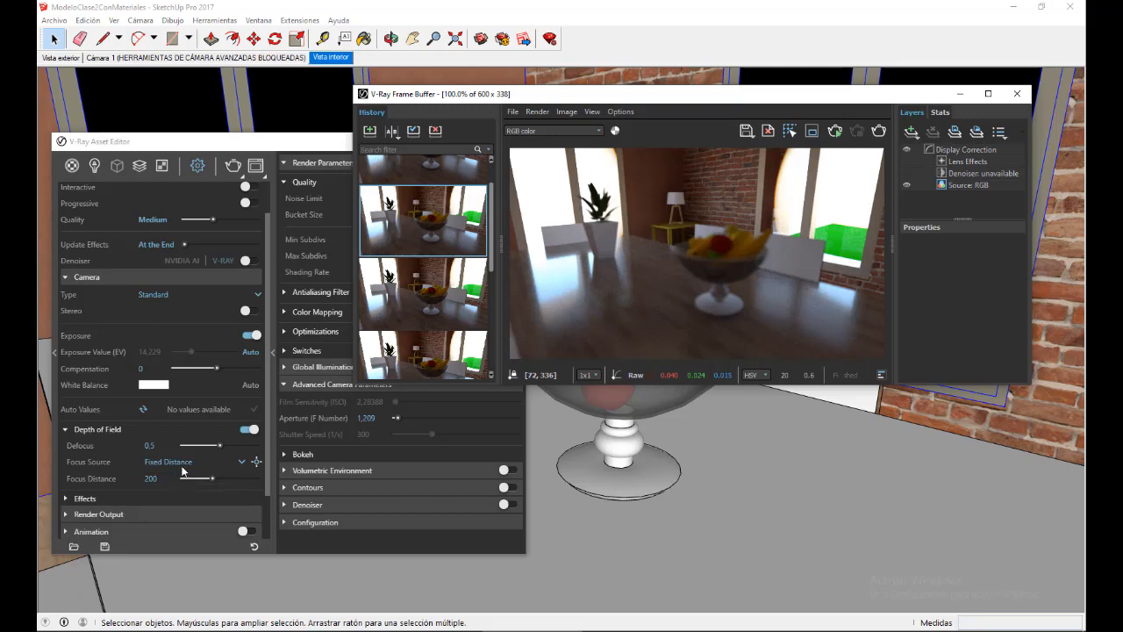
Pick the red apple in the fruit bowl as the focus point that sets the depth of field focus distance.
click(256, 463)
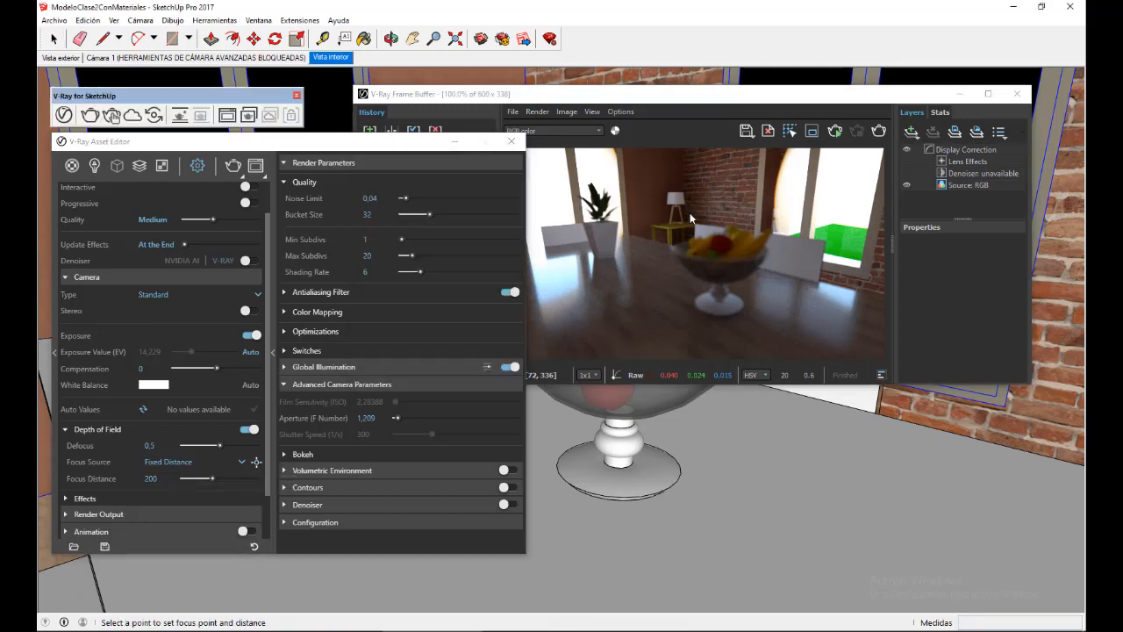
mouse_move(673, 99)
mouse_down()
mouse_move(710, 457)
mouse_move(709, 436)
mouse_up()
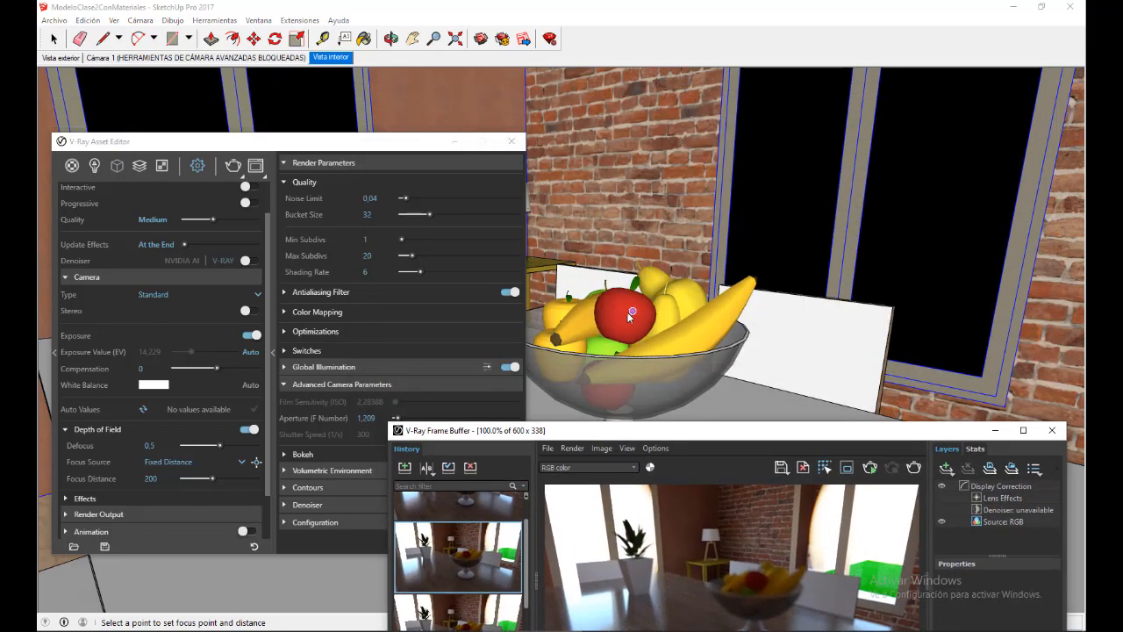
click(626, 312)
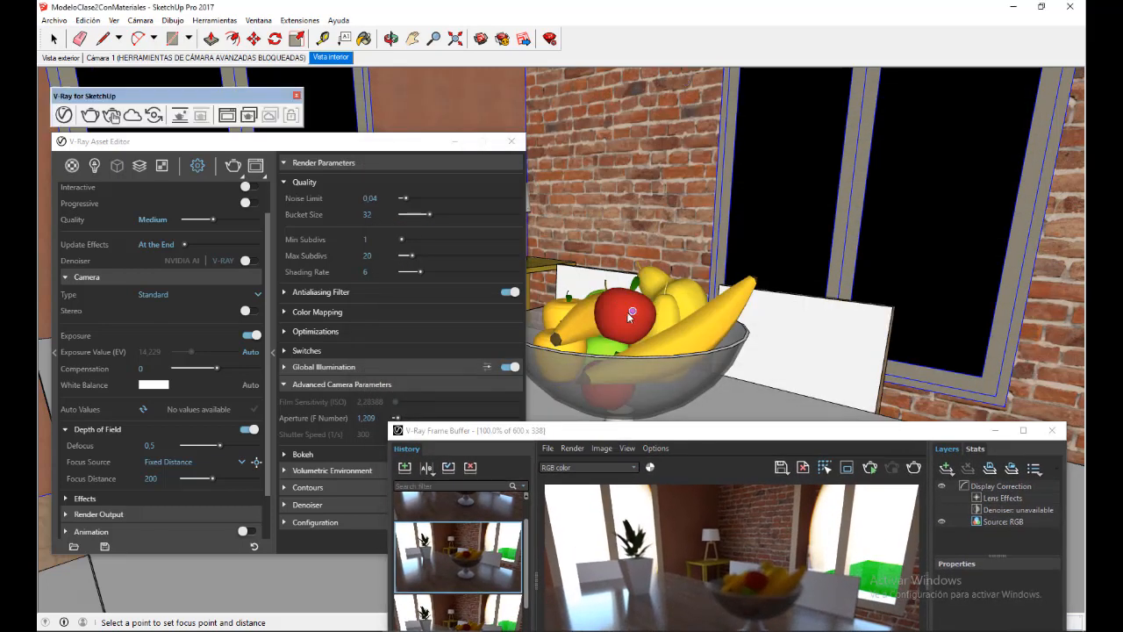
Load the Defocus 0.5 render focused on the apple from the frame buffer history to examine its sharpness.
drag(669, 434, 672, 102)
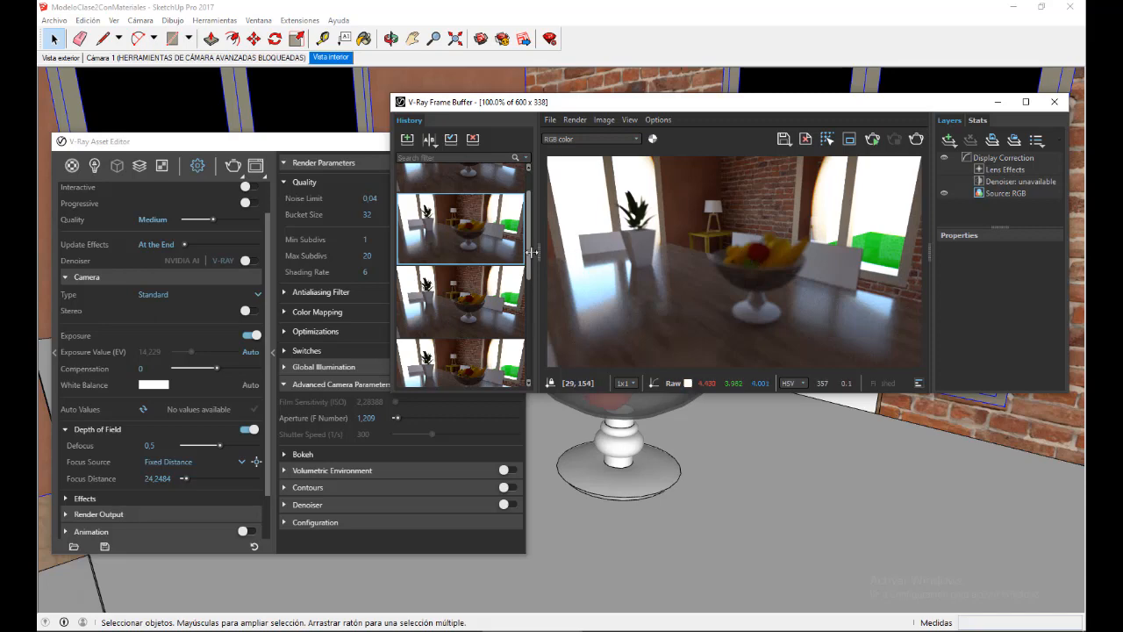
scroll(532, 250, down, 1)
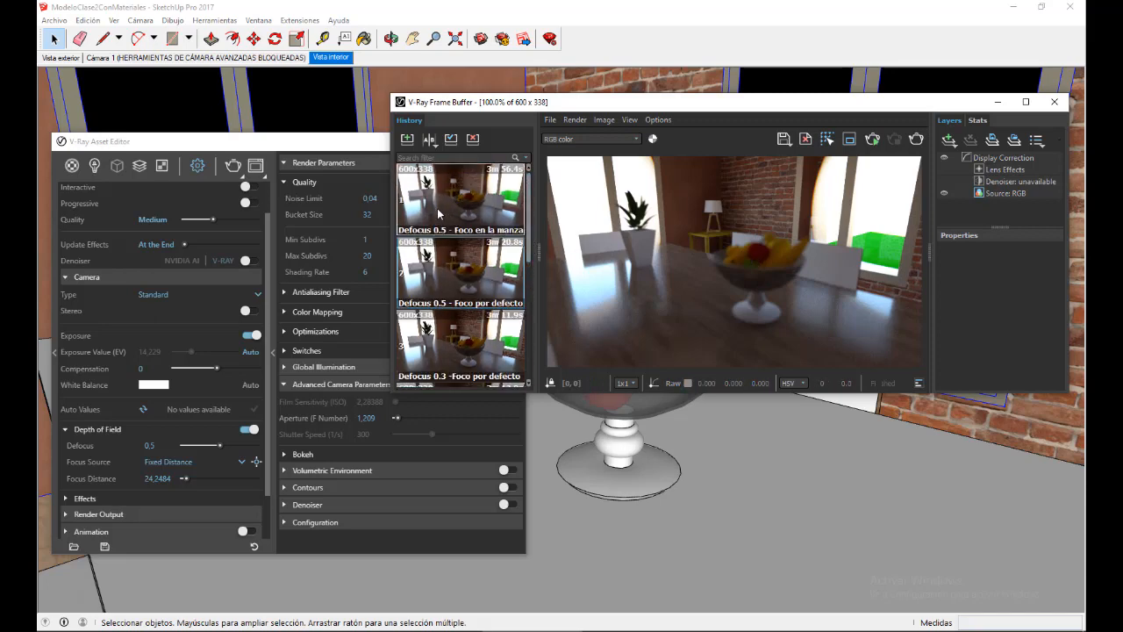
click(422, 213)
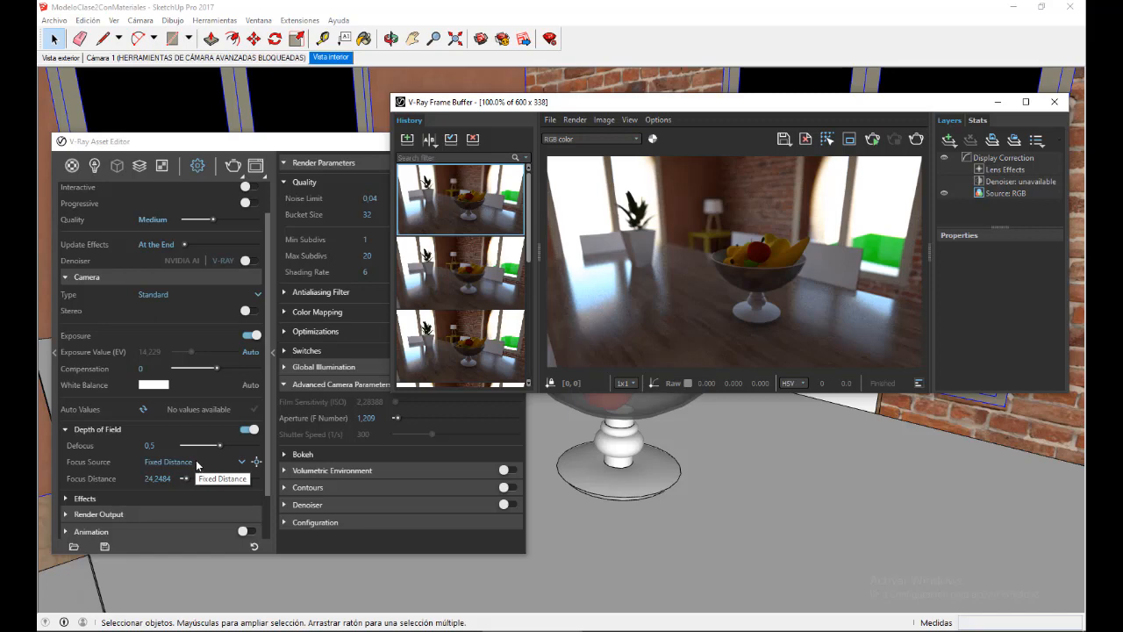
Try Camera Target and Fixed Point as the depth of field focus source, and return it to Fixed Distance.
click(243, 463)
click(243, 463)
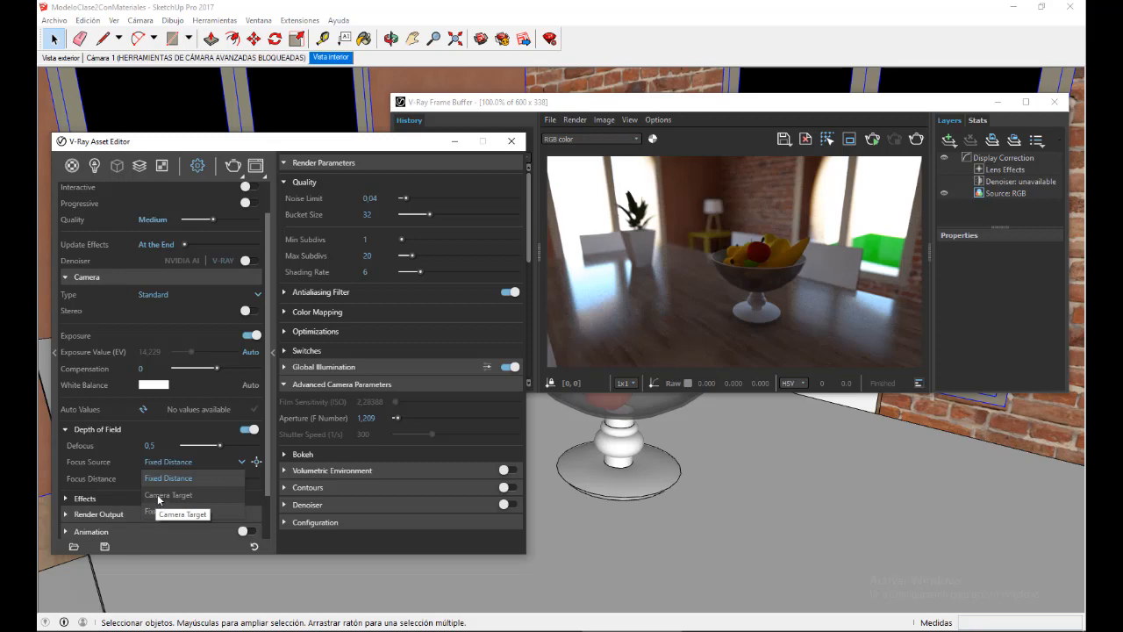
click(158, 497)
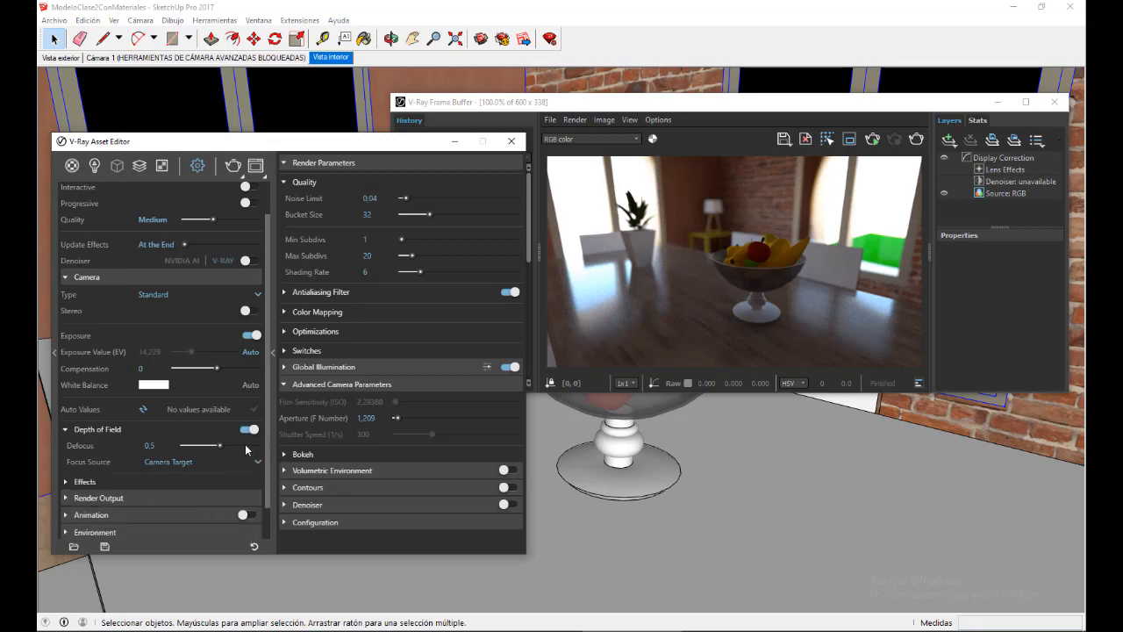
click(169, 462)
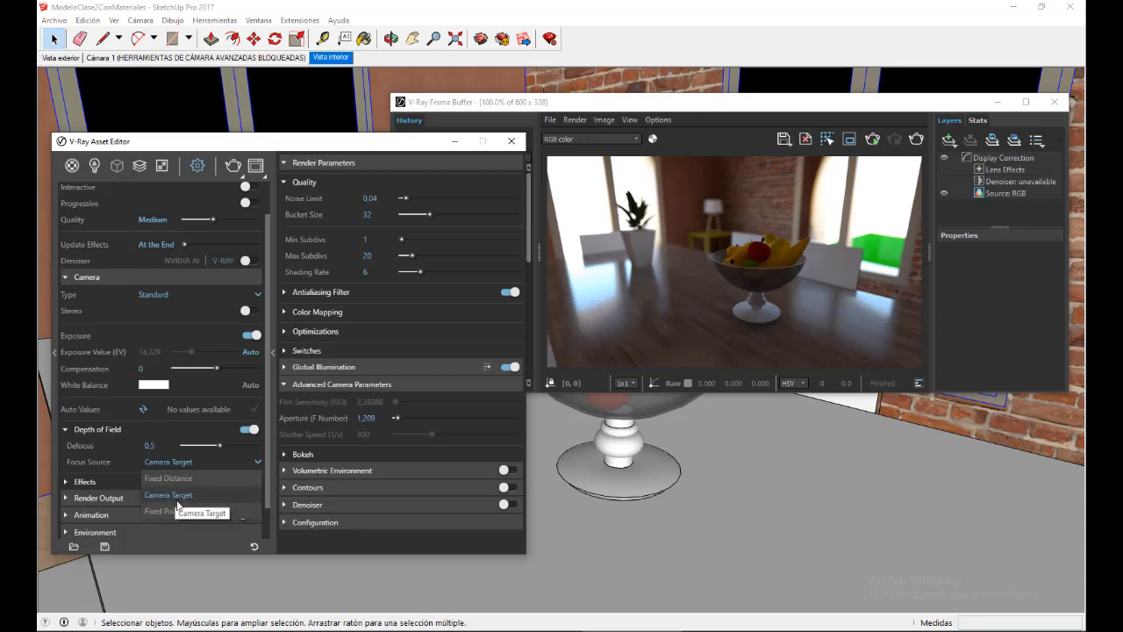
click(149, 510)
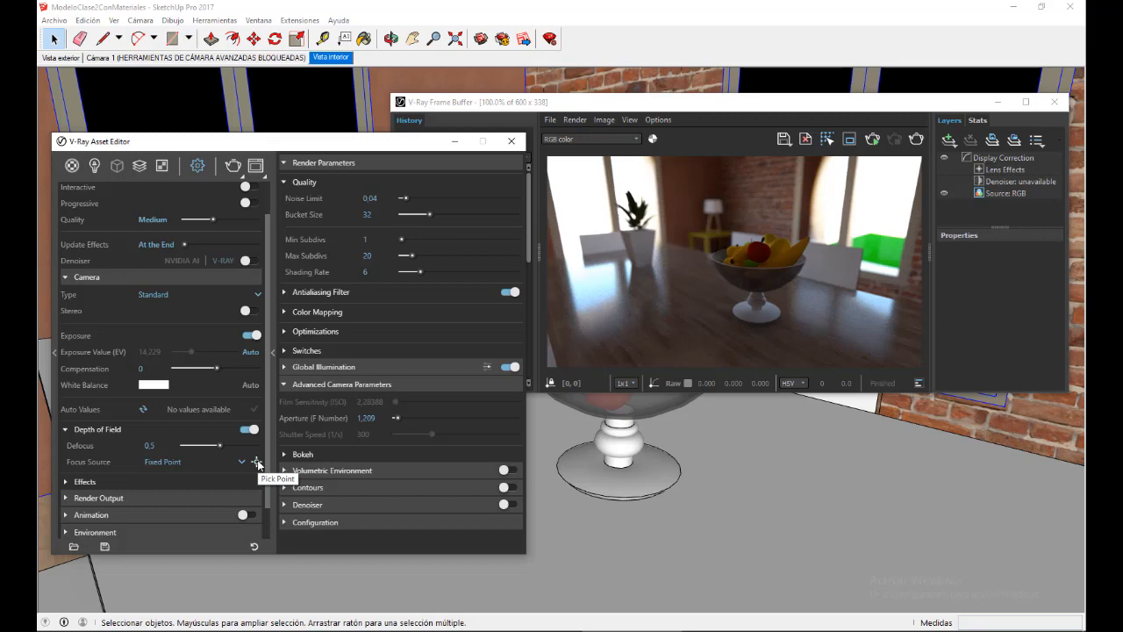
click(241, 461)
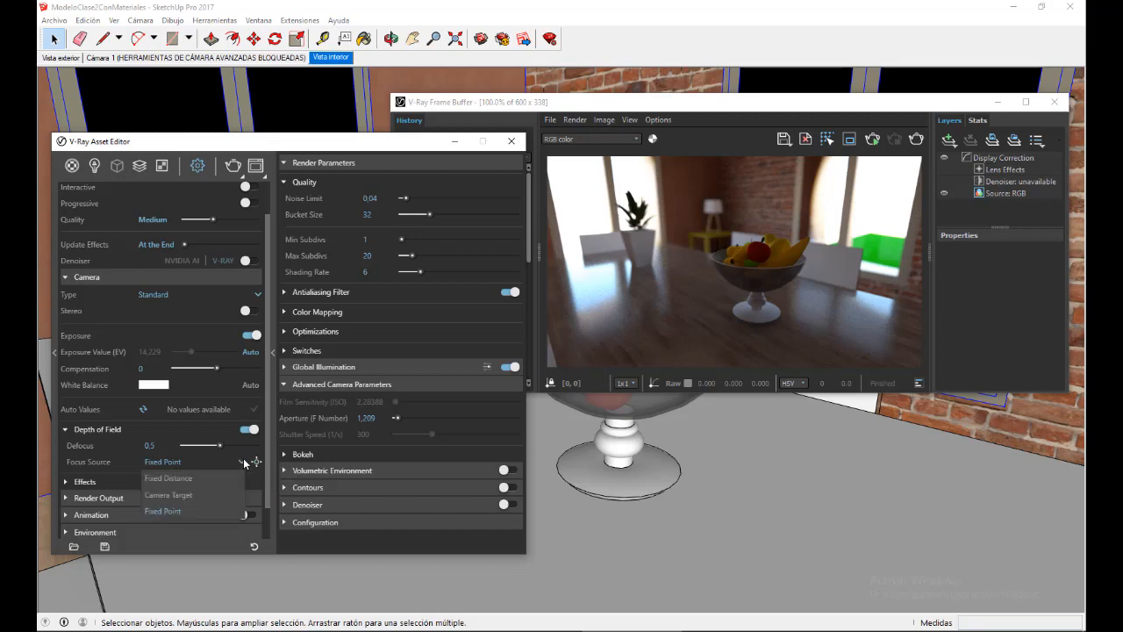
click(170, 476)
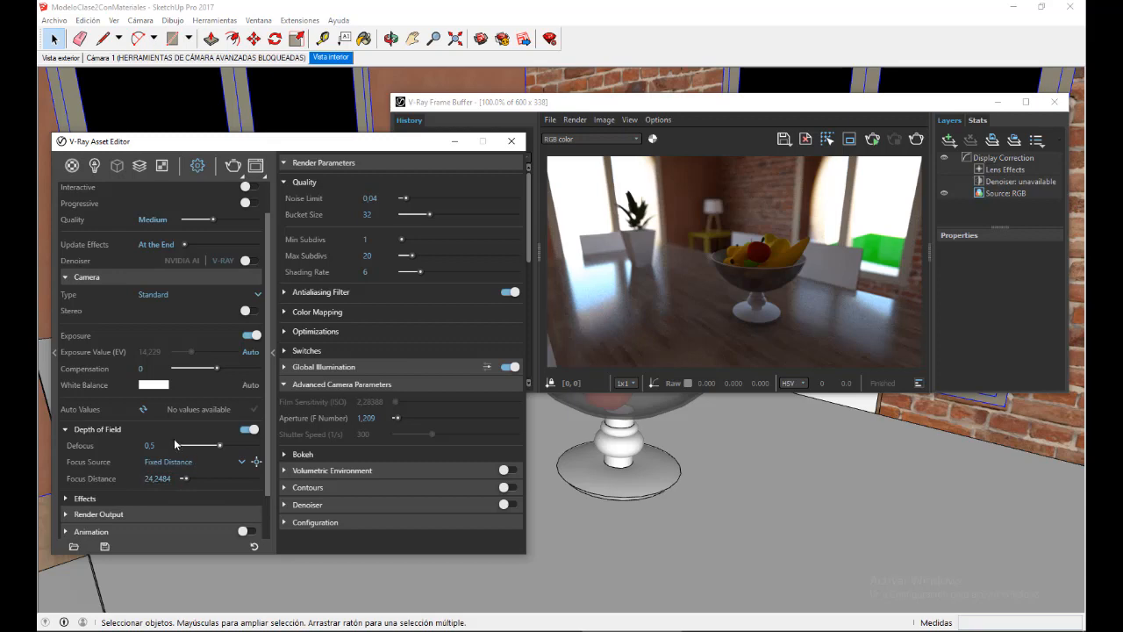